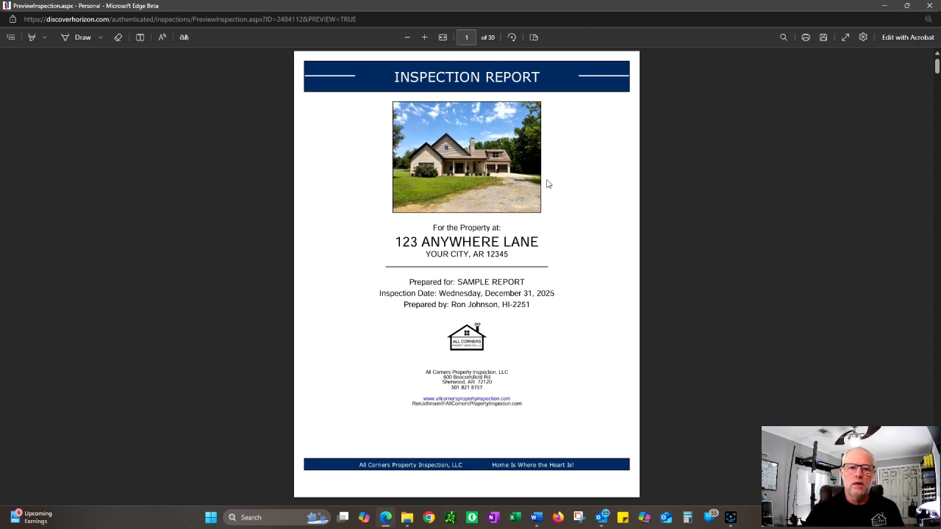
Look through the inspection report's cover page, introductory letter and Summary page
scroll(548, 183, down, 6)
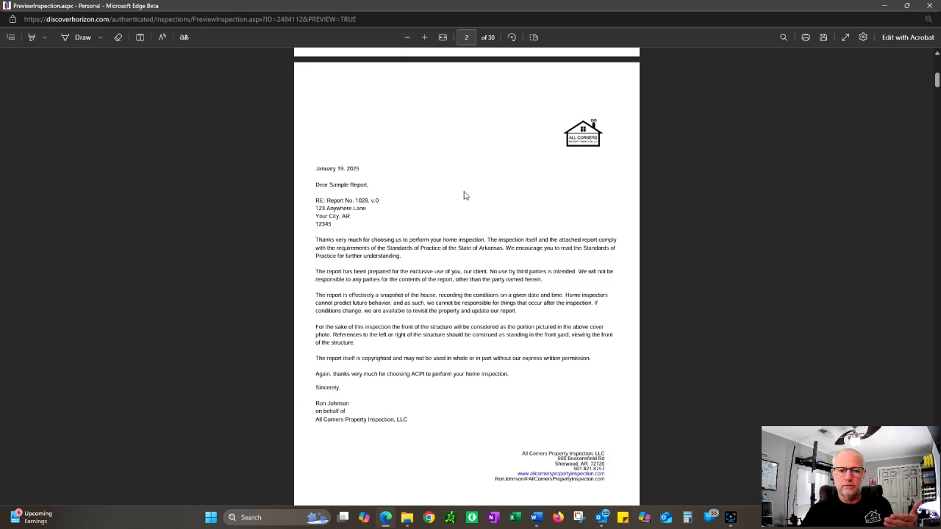
scroll(468, 188, down, 3)
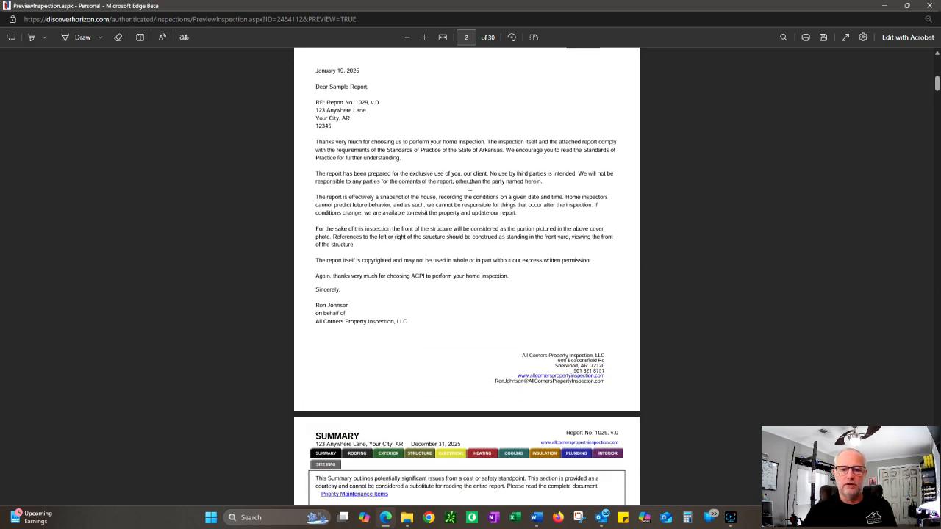
scroll(470, 188, down, 5)
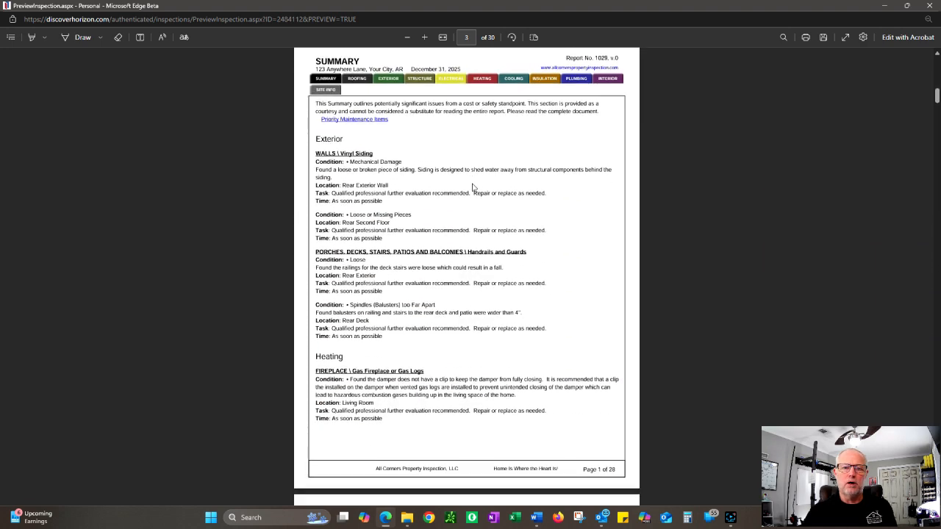
scroll(472, 188, up, 1)
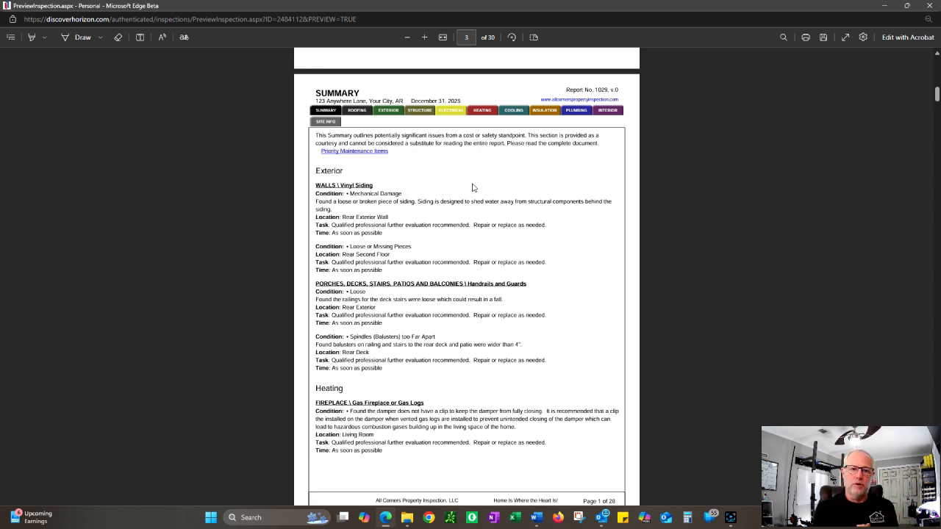
Switch to the agent list e-mail in Outlook and open its "Agent List 123 Anywhere - Your City" link
click(887, 8)
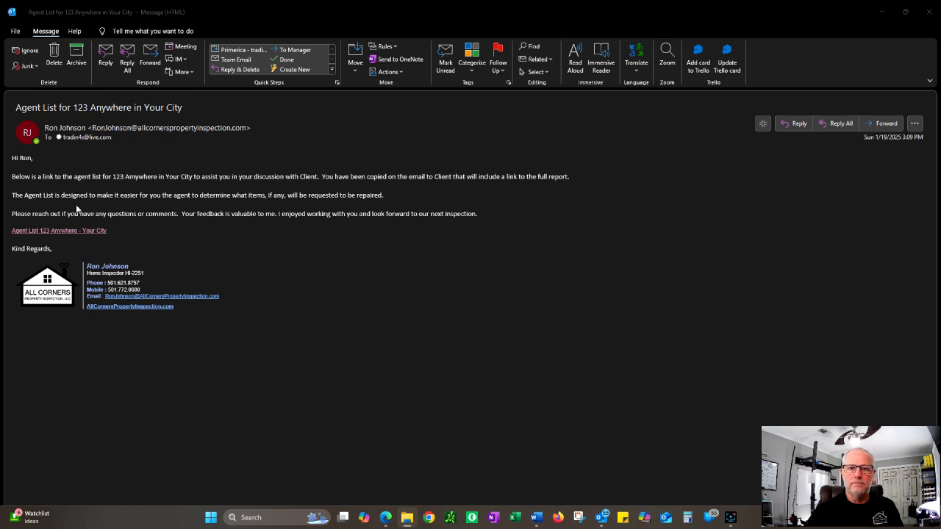
click(153, 248)
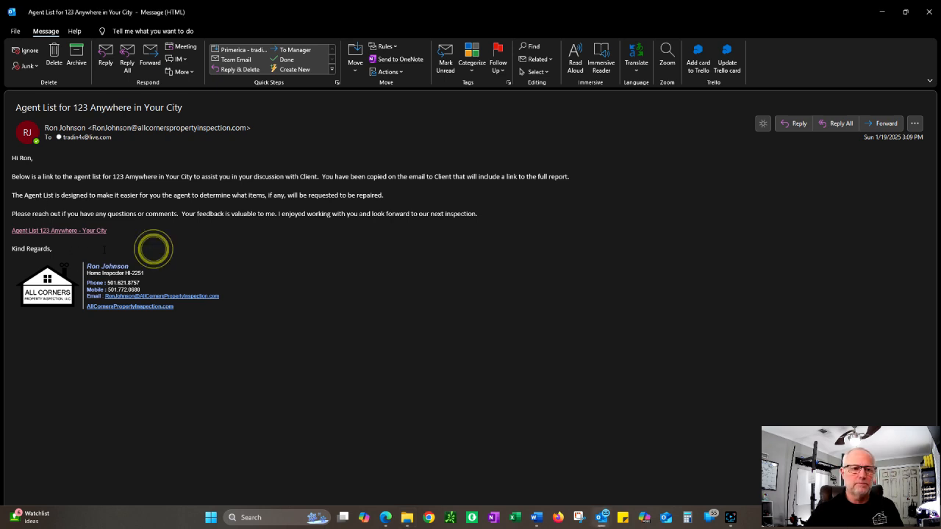
click(78, 232)
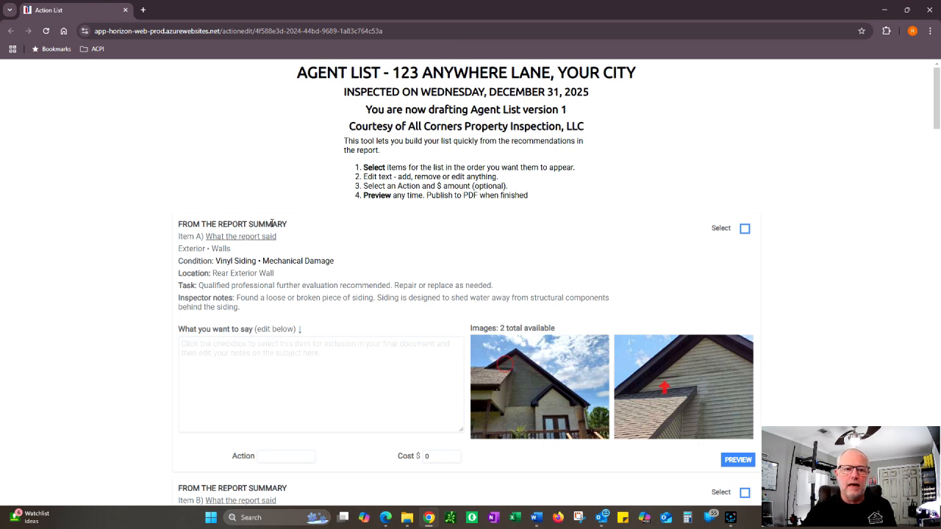
Add the Vinyl Siding Loose or Missing Pieces item to the agent list first and the Mechanical Damage item second
scroll(303, 245, down, 3)
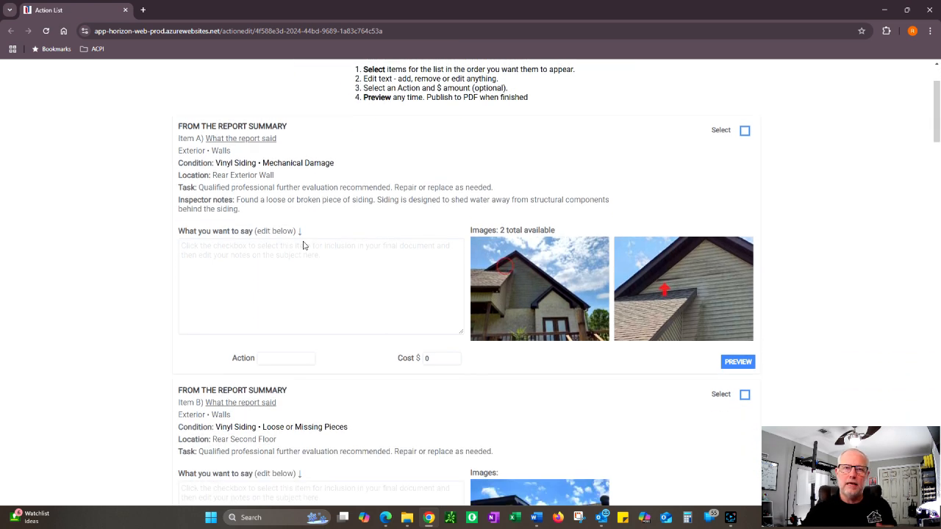
scroll(304, 244, down, 4)
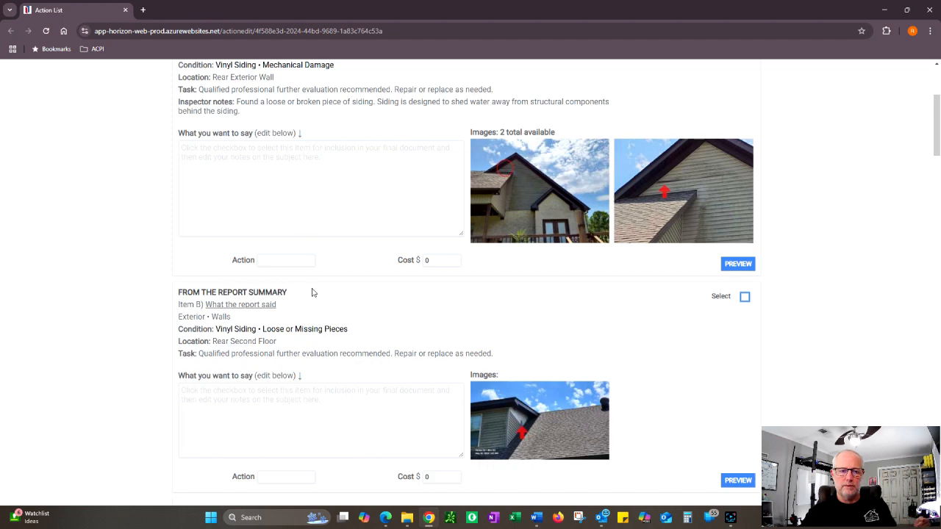
scroll(316, 295, down, 3)
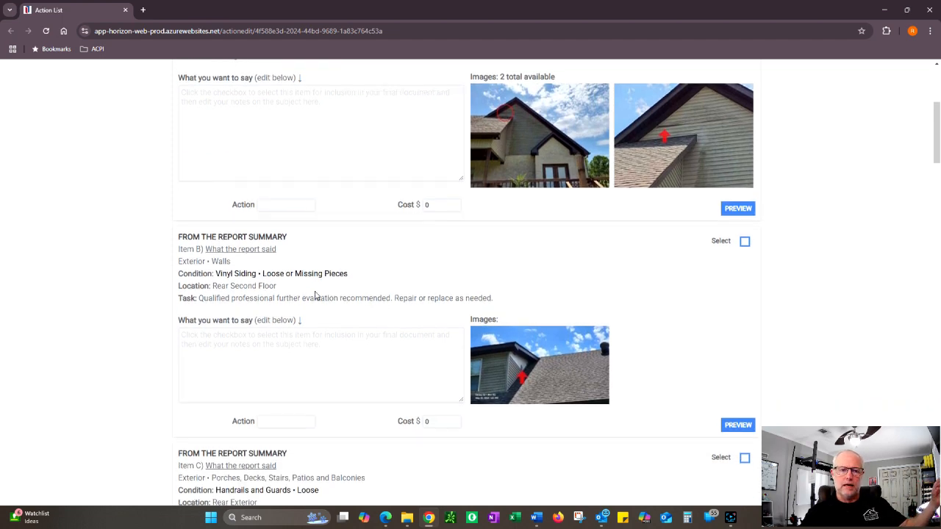
scroll(316, 295, up, 10)
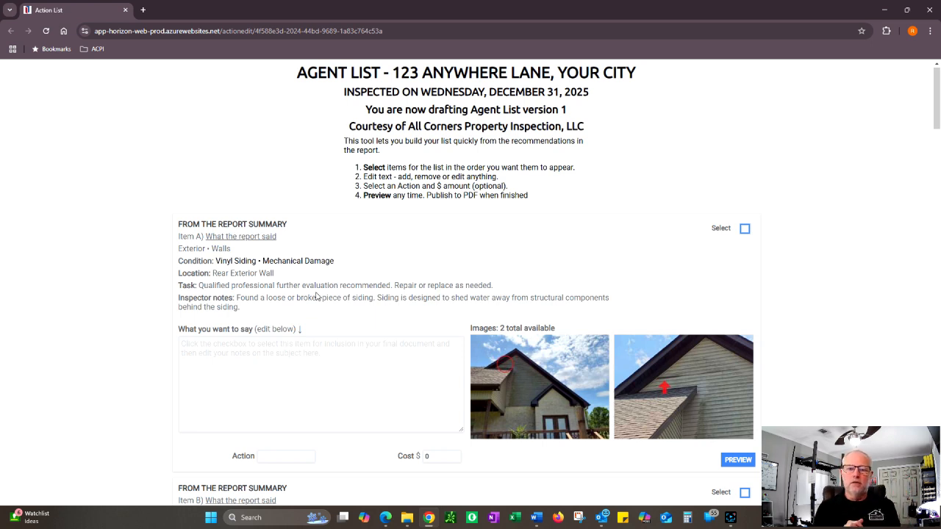
scroll(536, 248, down, 2)
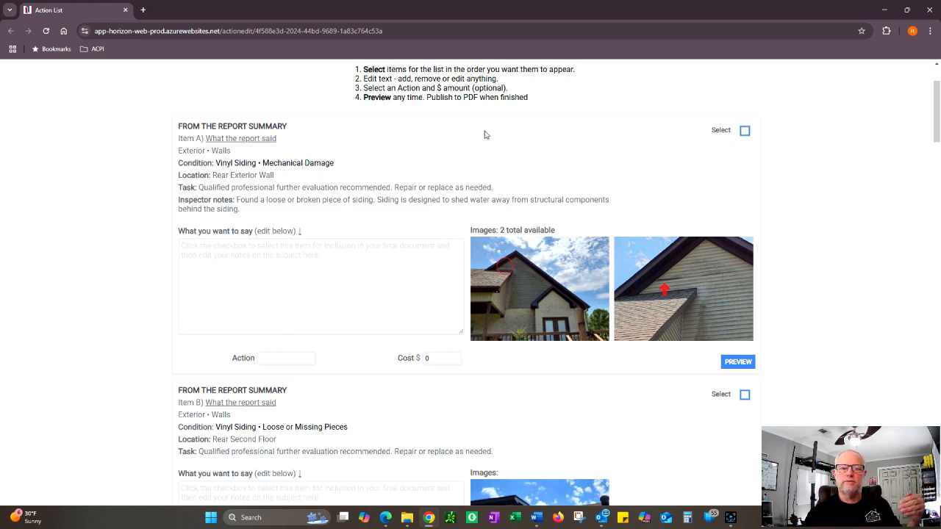
click(745, 396)
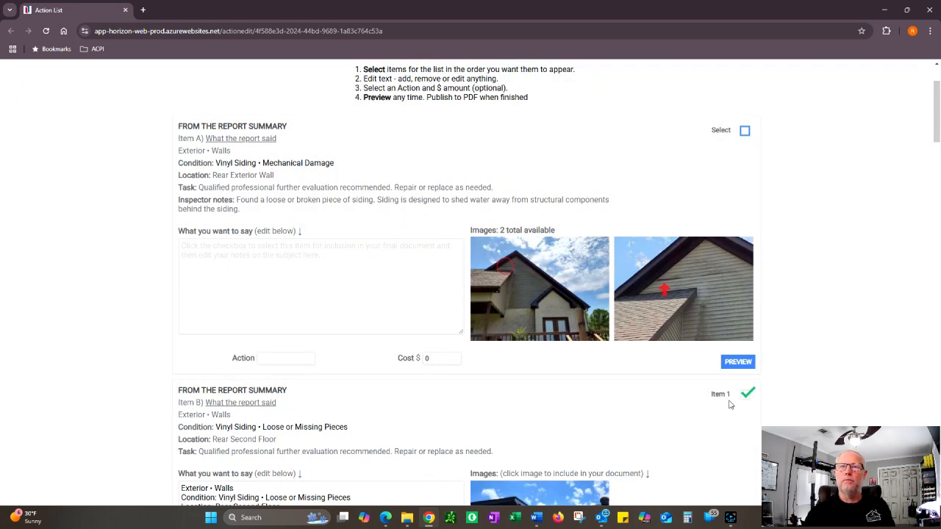
click(745, 132)
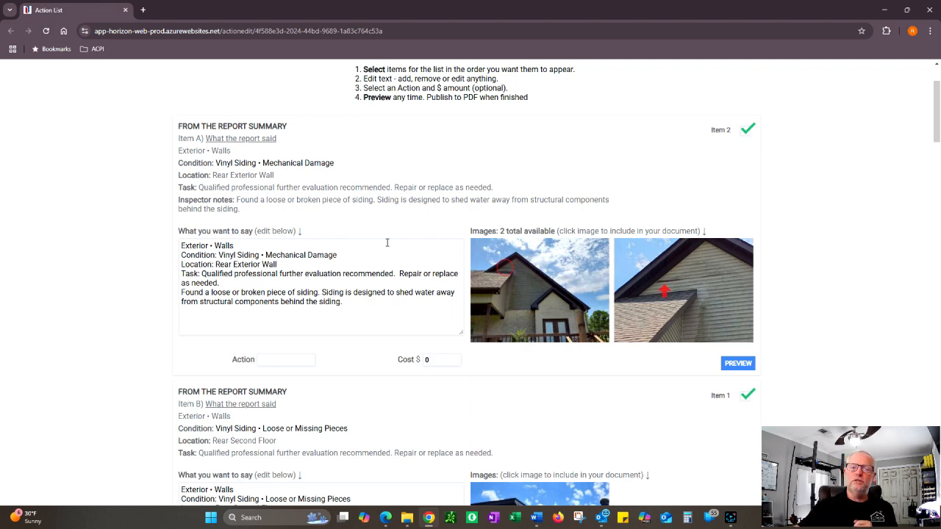
Set the Mechanical Damage item's action to $ Allowance and its cost to 350.00
scroll(452, 238, down, 2)
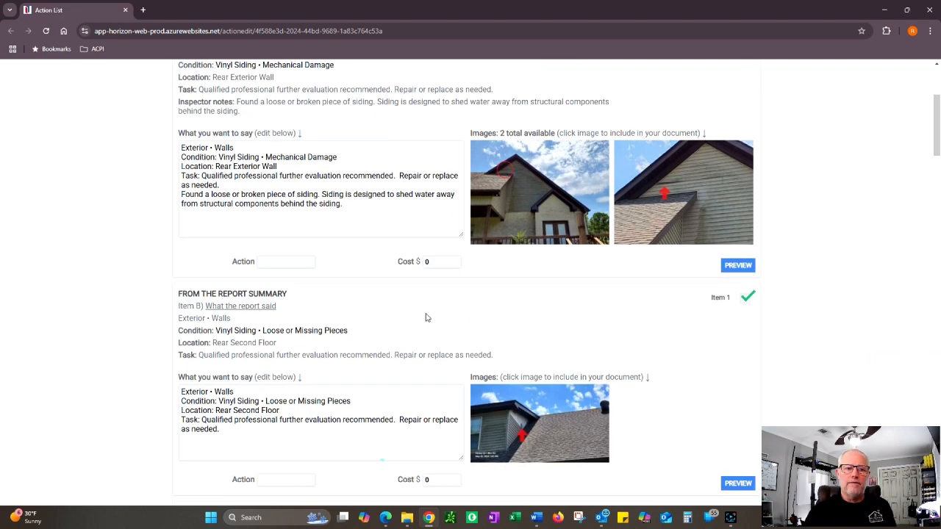
scroll(425, 318, up, 2)
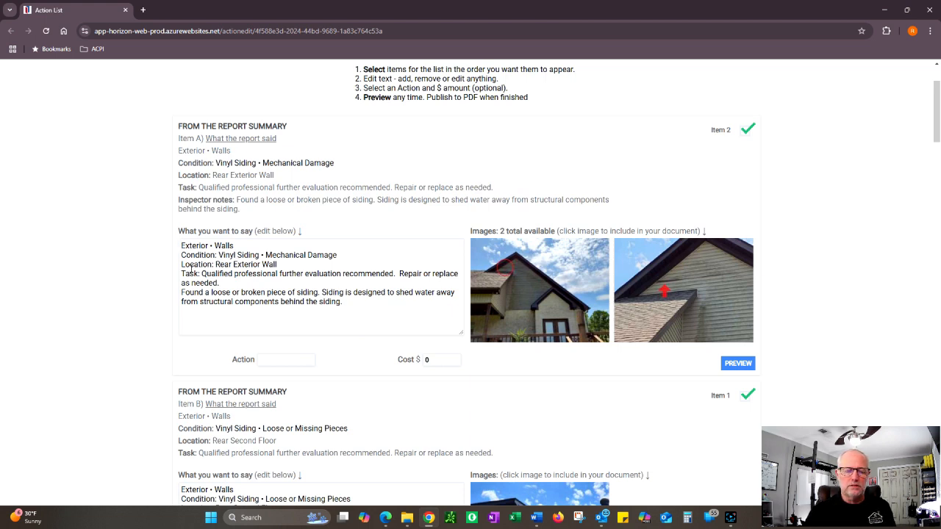
drag(182, 245, 377, 319)
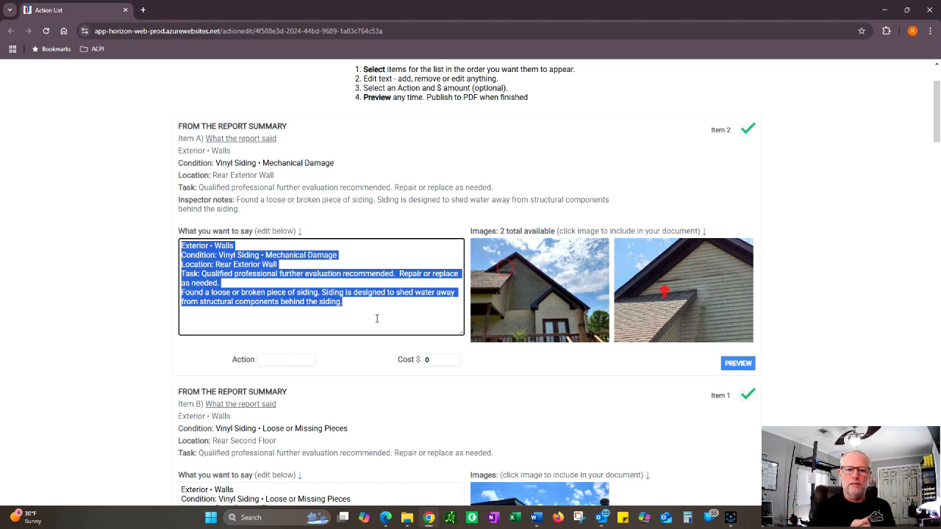
click(306, 359)
click(278, 399)
click(441, 359)
key(BackSpace)
text(3)
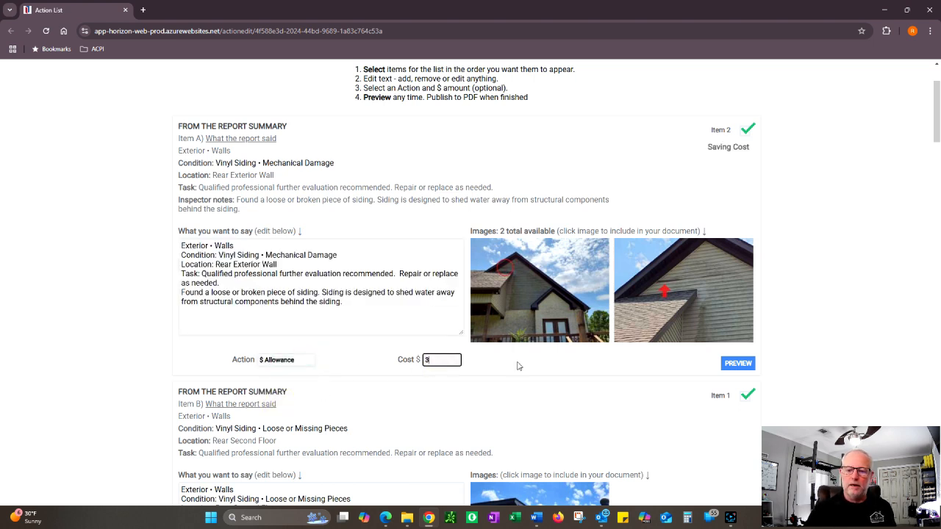
text(50.00)
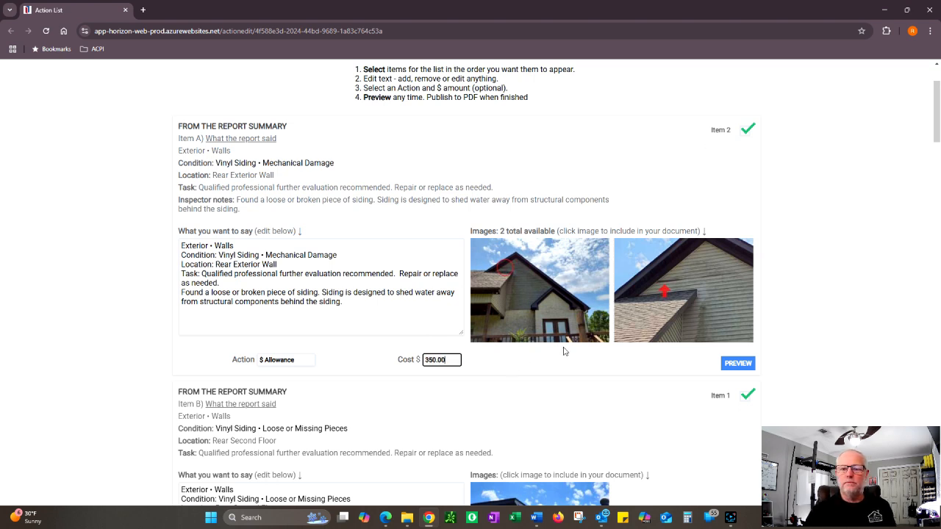
Include both siding photos of the Mechanical Damage item in the document
scroll(527, 369, down, 1)
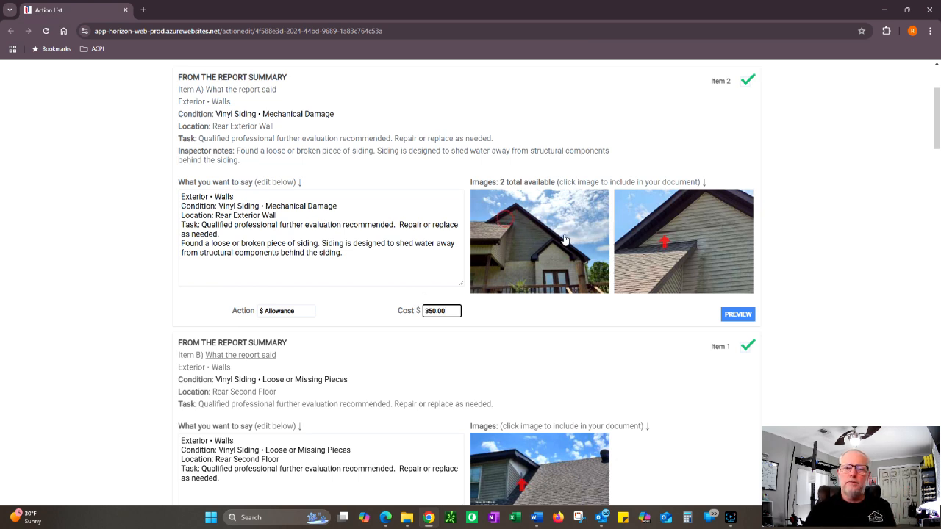
scroll(559, 257, up, 2)
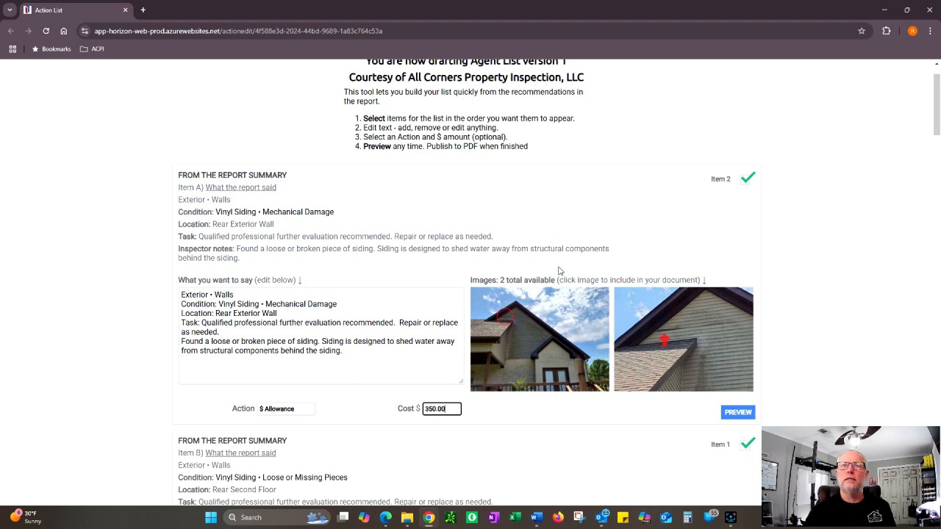
click(550, 322)
click(669, 329)
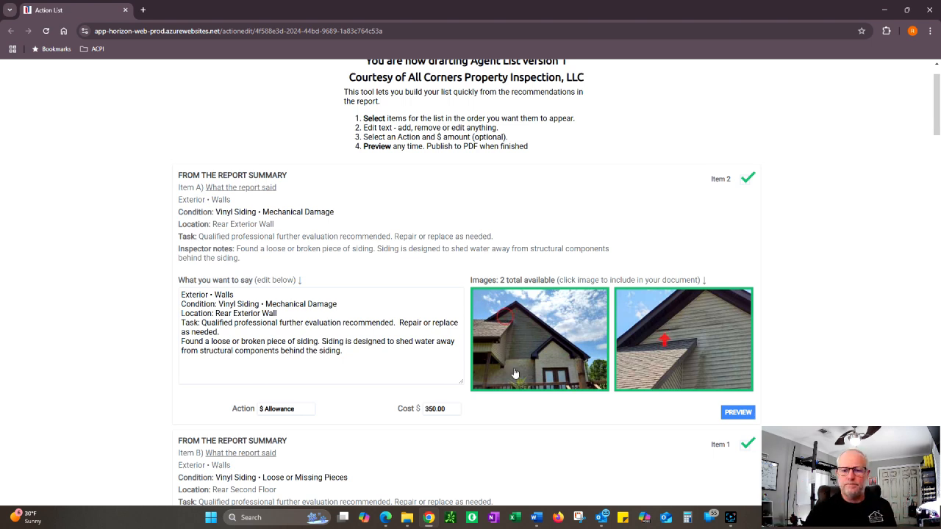
Preview the agent list as a PDF, check its items, photos and total, and close the preview
click(738, 413)
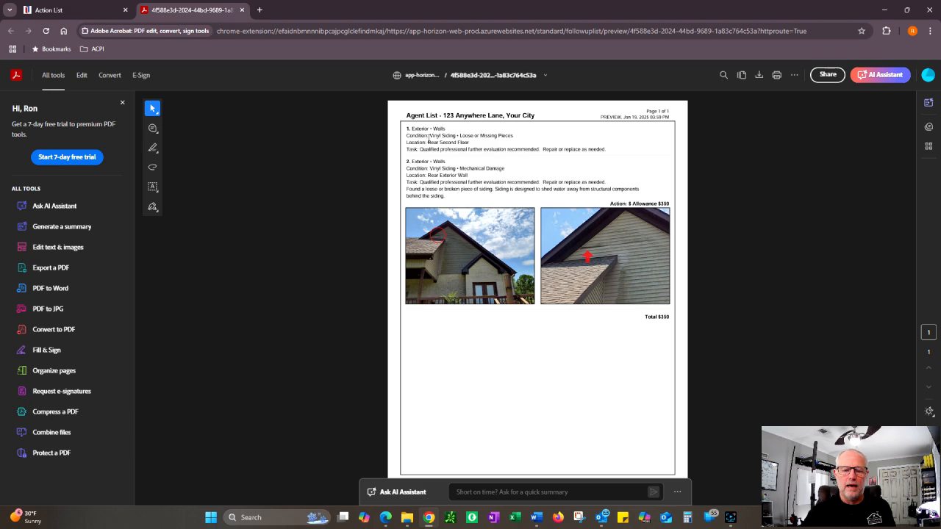
scroll(247, 175, up, 3)
scroll(536, 336, down, 2)
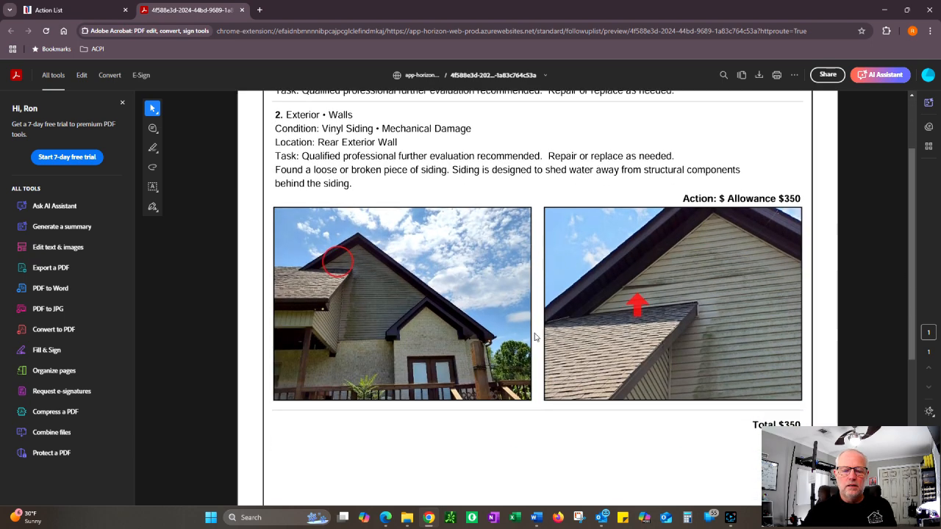
scroll(430, 317, up, 2)
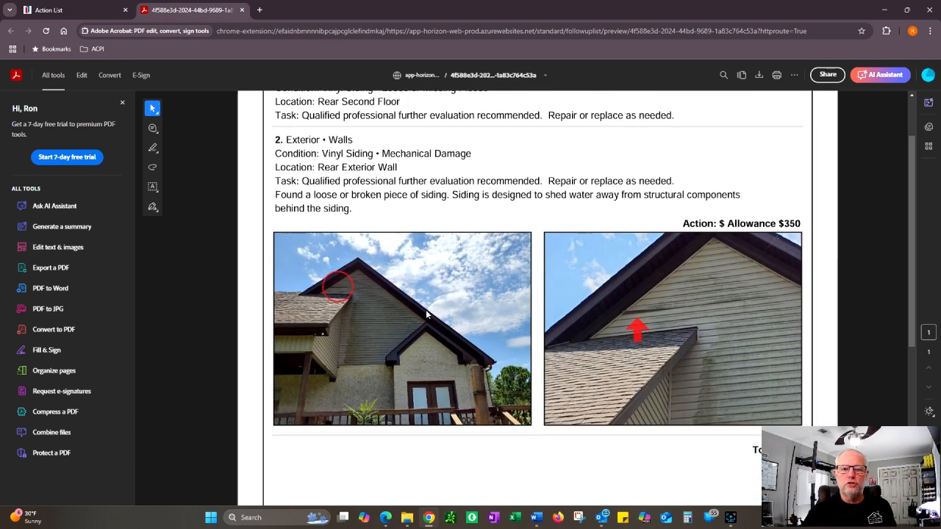
scroll(428, 356, down, 4)
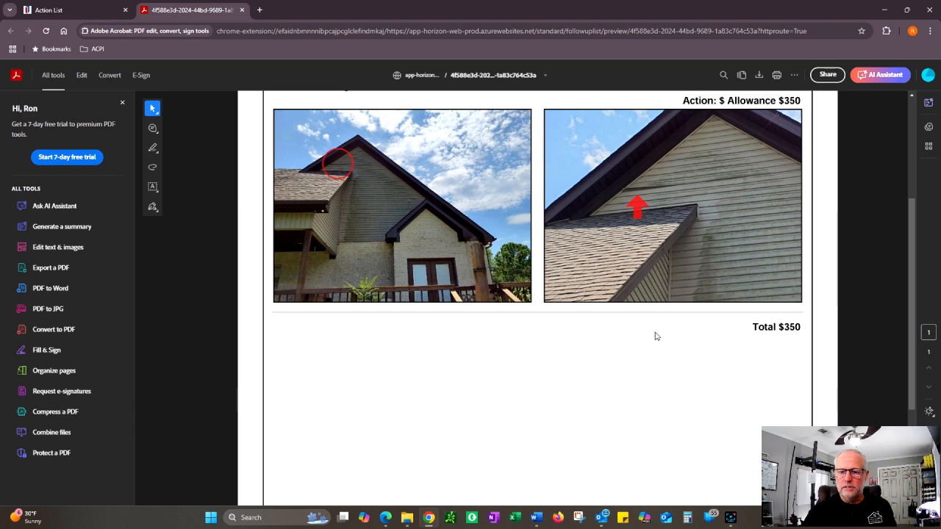
scroll(655, 336, up, 3)
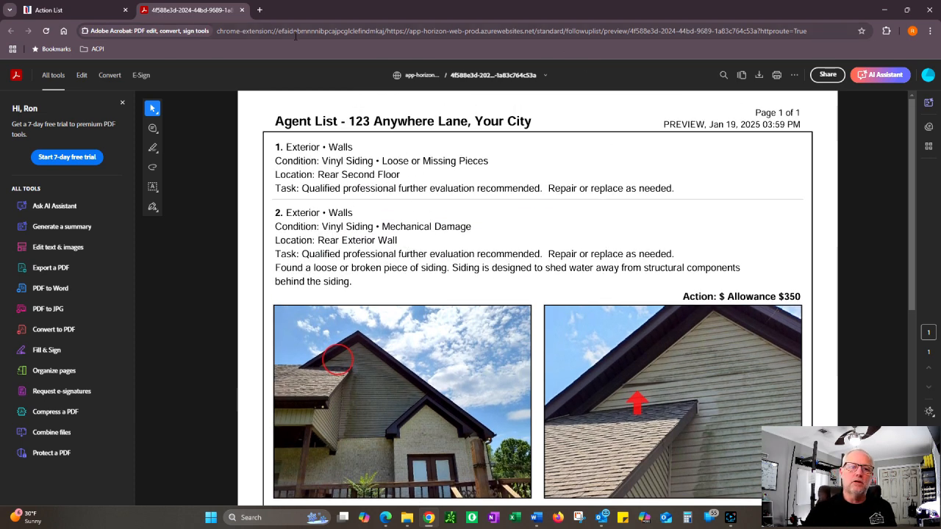
click(242, 9)
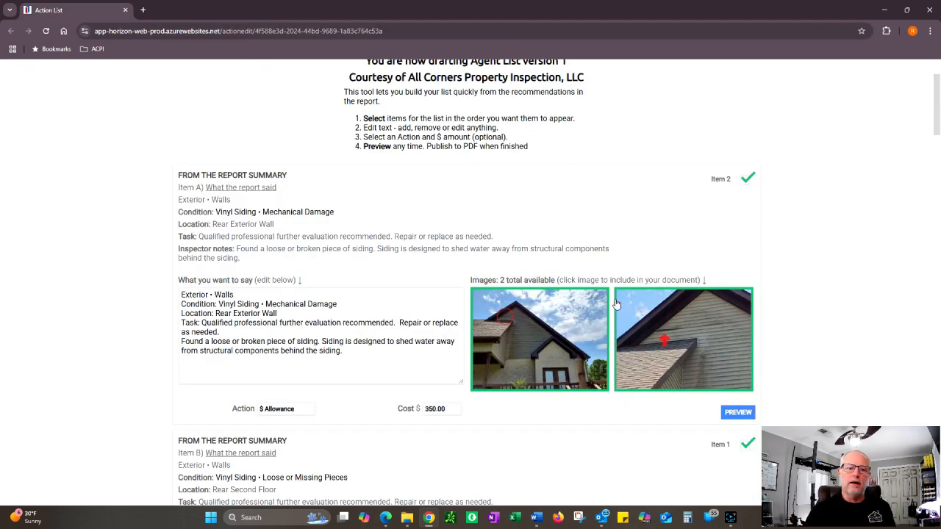
Browse the remaining report items and page through the additional images of the landscaping and gas fireplace items
scroll(546, 330, down, 5)
scroll(499, 303, down, 10)
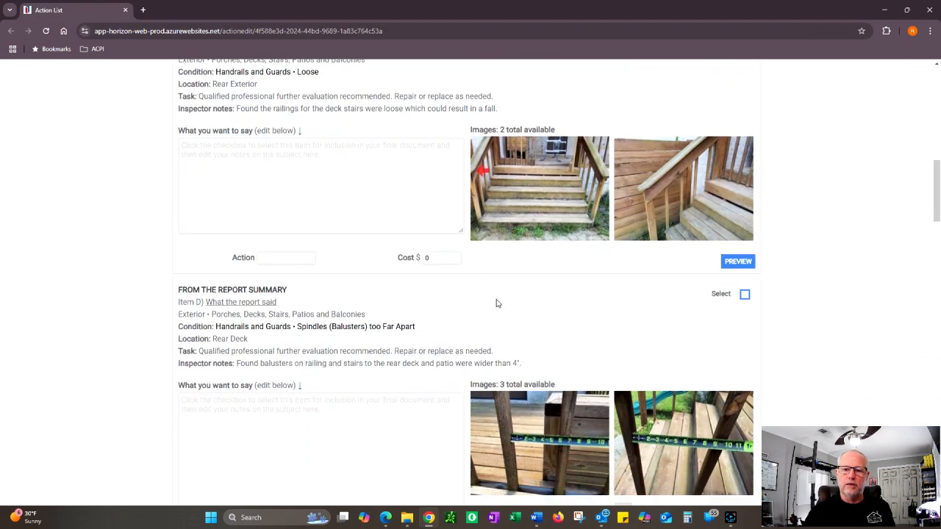
scroll(371, 270, down, 12)
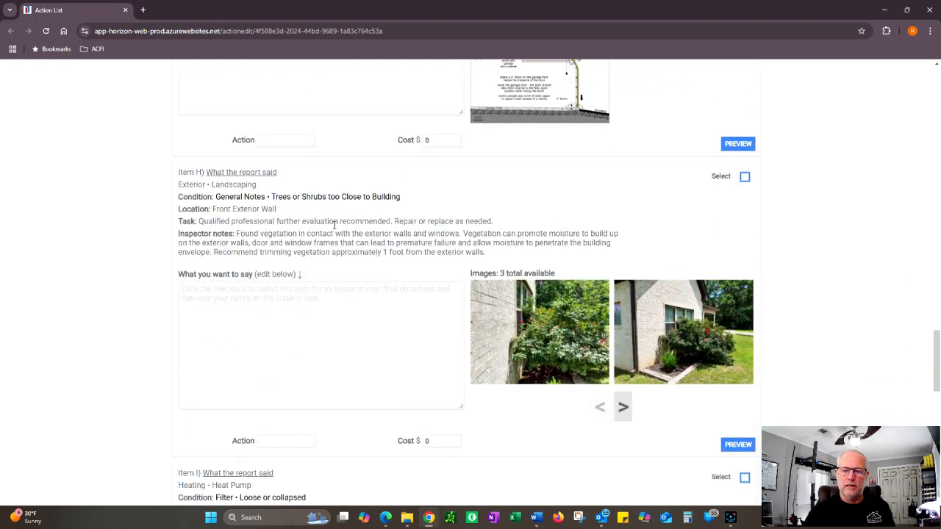
scroll(335, 228, down, 4)
scroll(367, 232, up, 1)
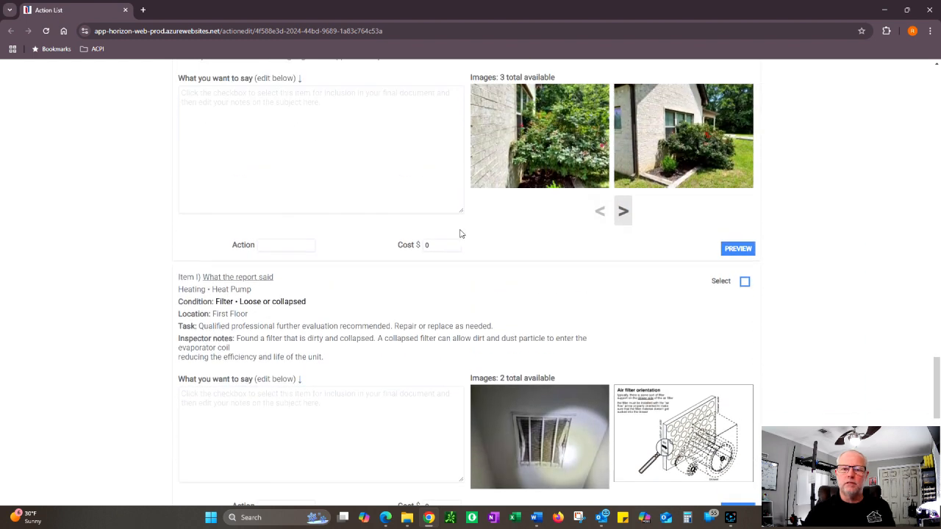
click(623, 215)
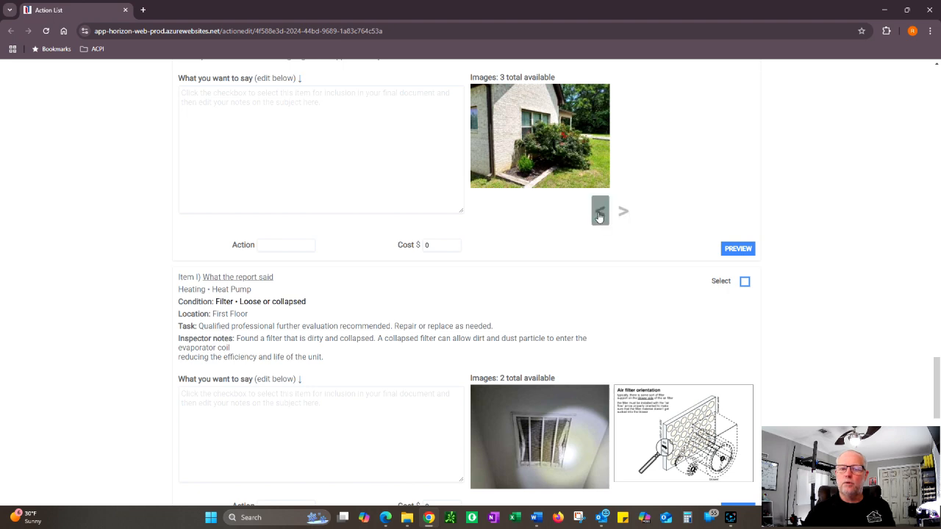
click(624, 384)
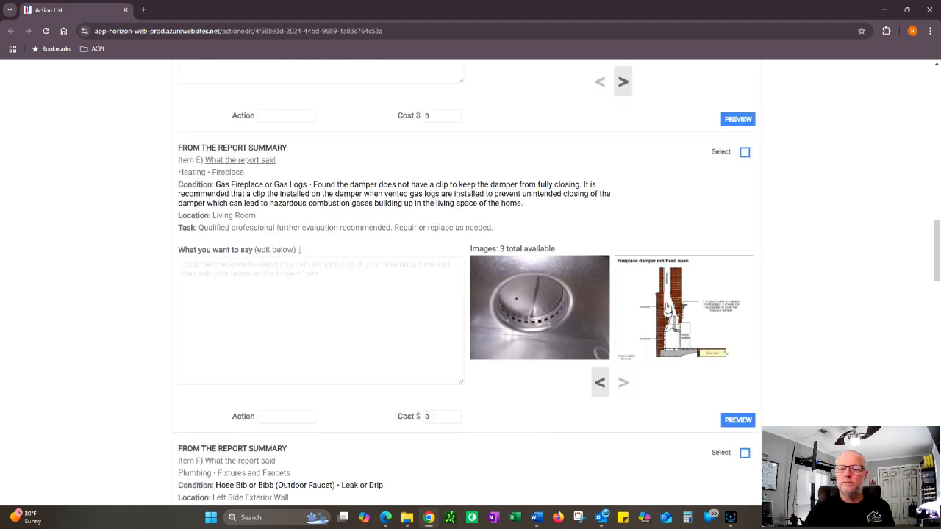
click(600, 384)
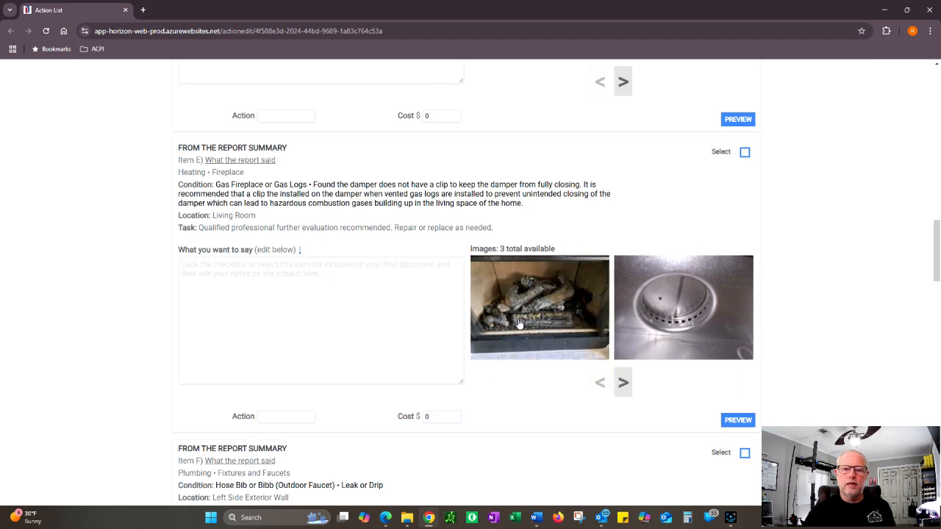
scroll(519, 324, up, 3)
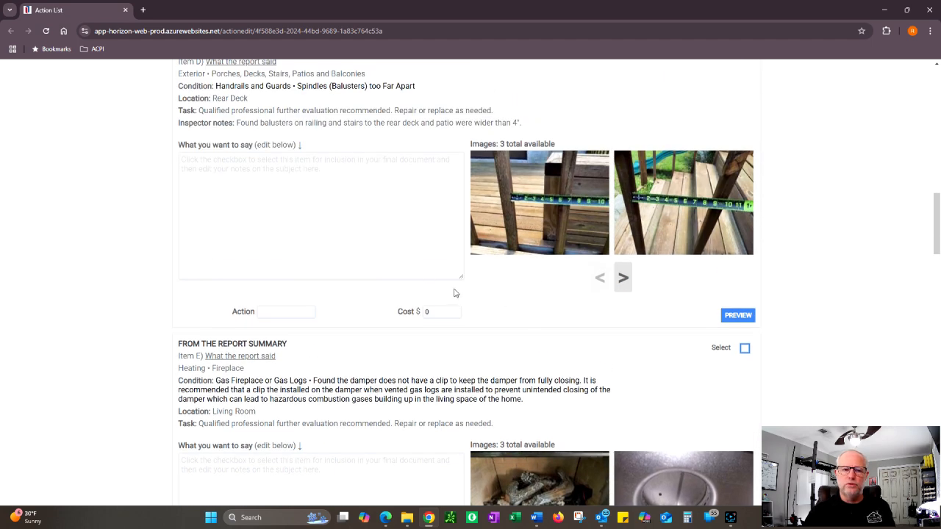
Select the Spindles (Balusters) too Far Apart item for the agent list and include its first two photos
scroll(454, 292, up, 3)
scroll(456, 292, down, 3)
click(744, 199)
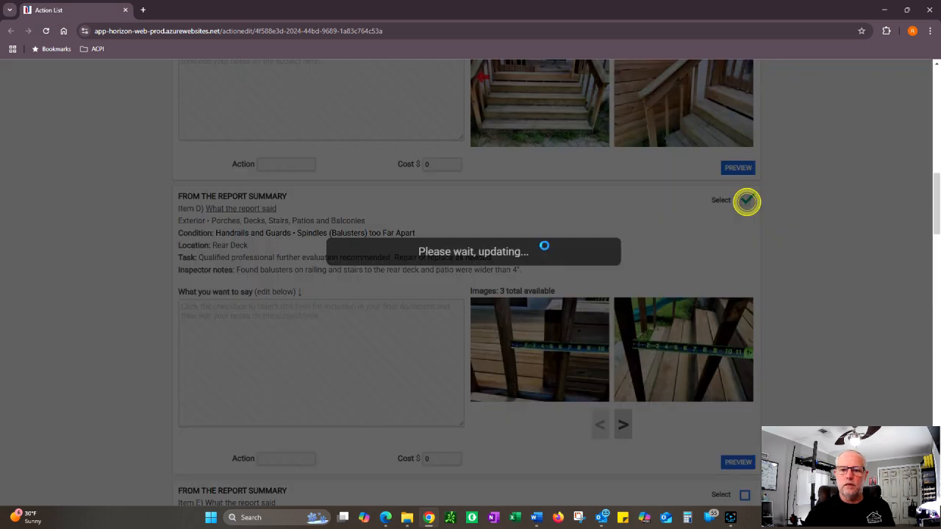
scroll(625, 309, down, 3)
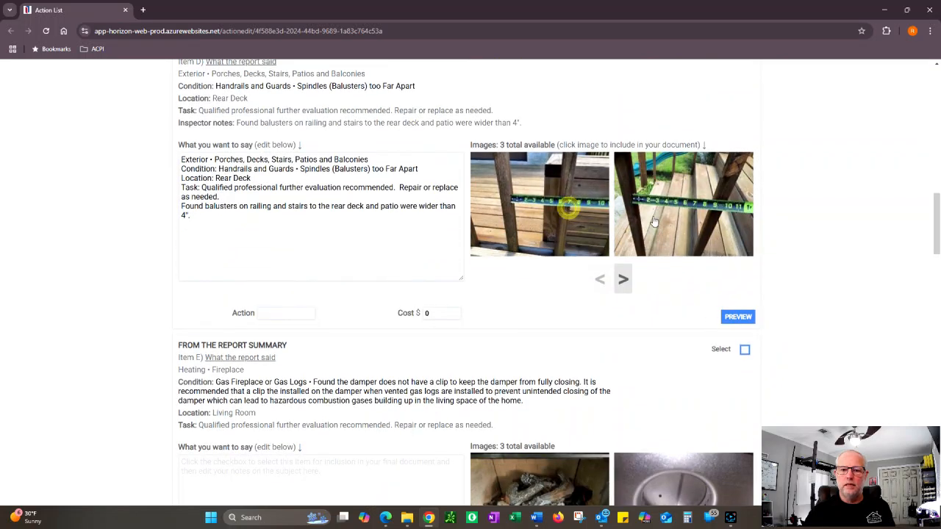
click(553, 192)
click(658, 189)
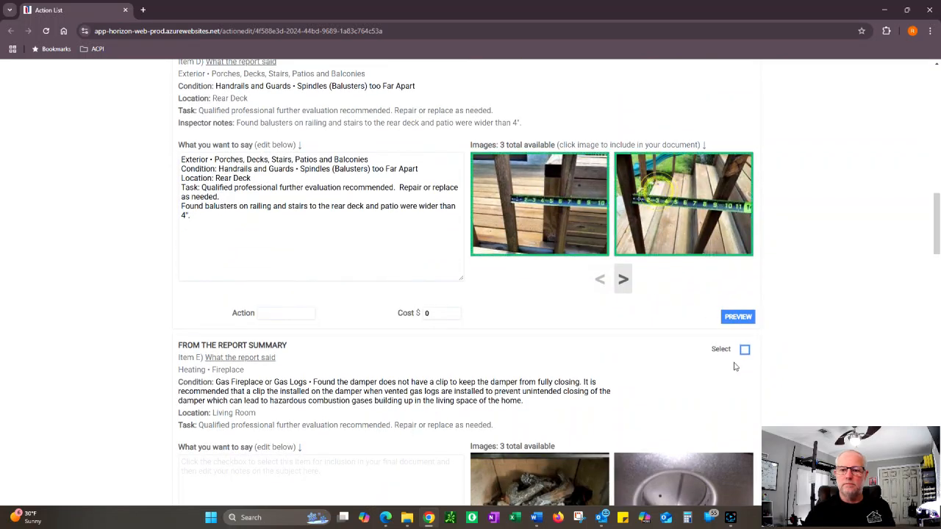
Select the living room gas fireplace damper item and include all three of its images in the document
click(744, 352)
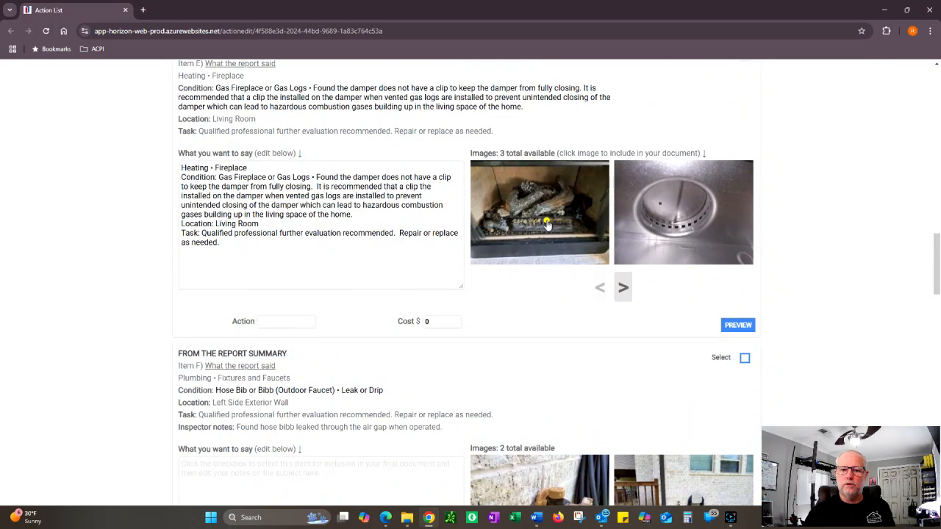
click(548, 226)
click(673, 212)
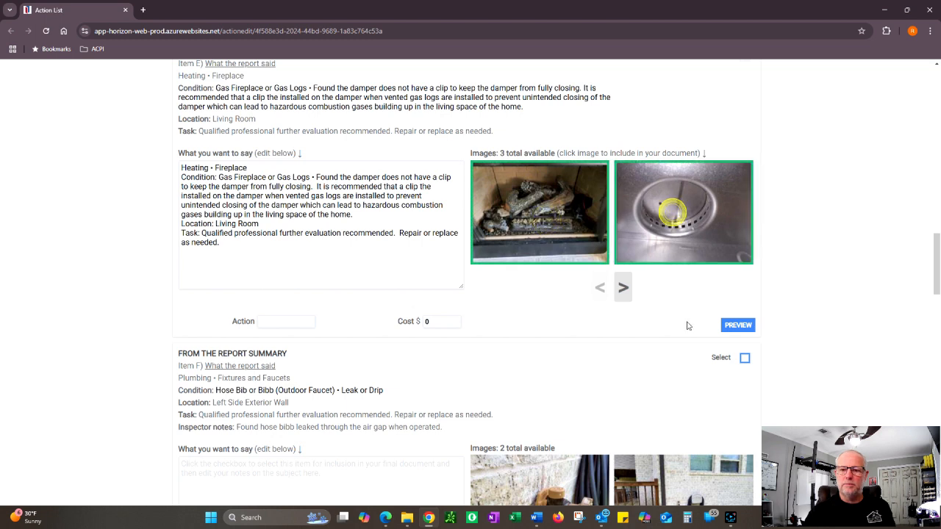
click(624, 289)
click(661, 224)
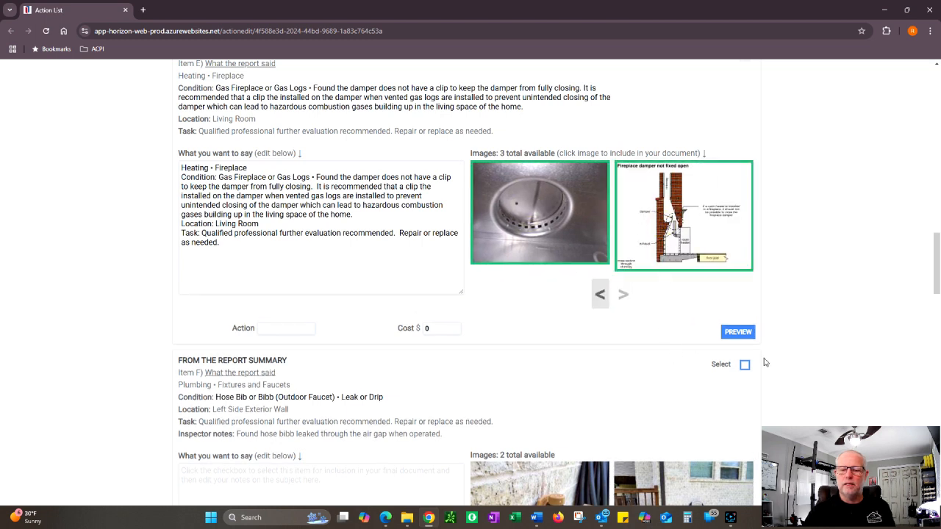
Preview the agent list as a PDF, check the selected items and their photos on both pages, and close the preview
click(738, 333)
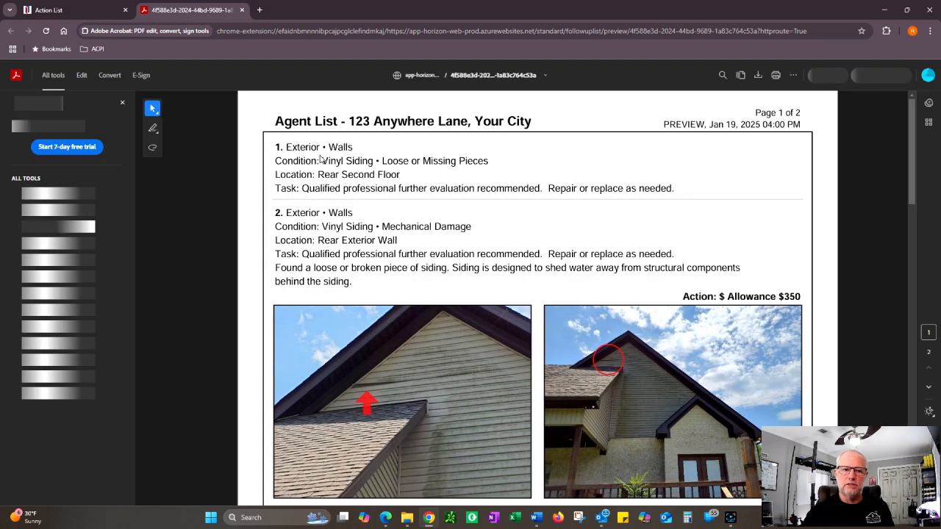
scroll(318, 144, down, 3)
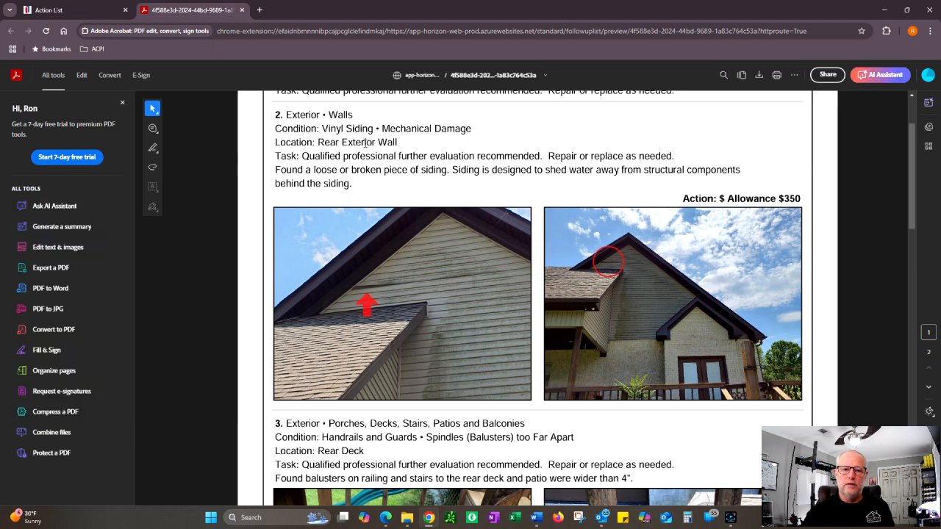
scroll(409, 266, down, 6)
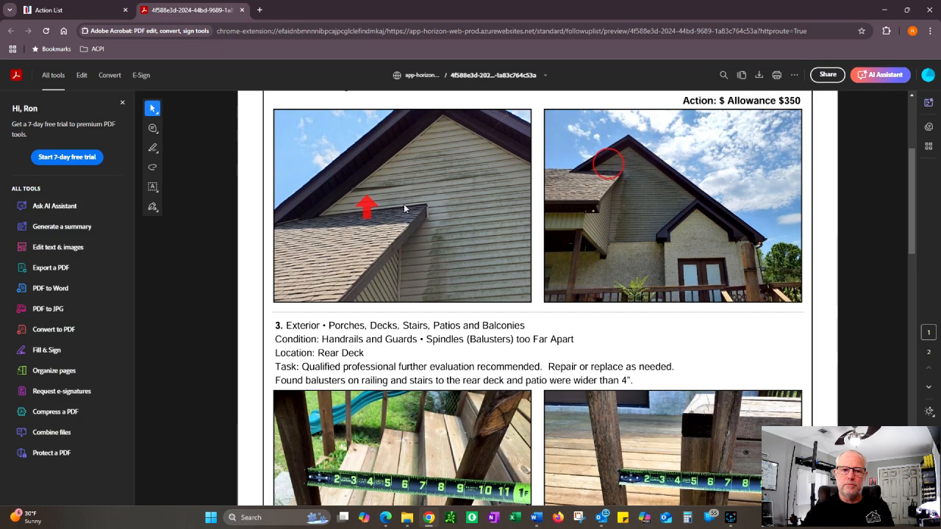
scroll(419, 241, down, 8)
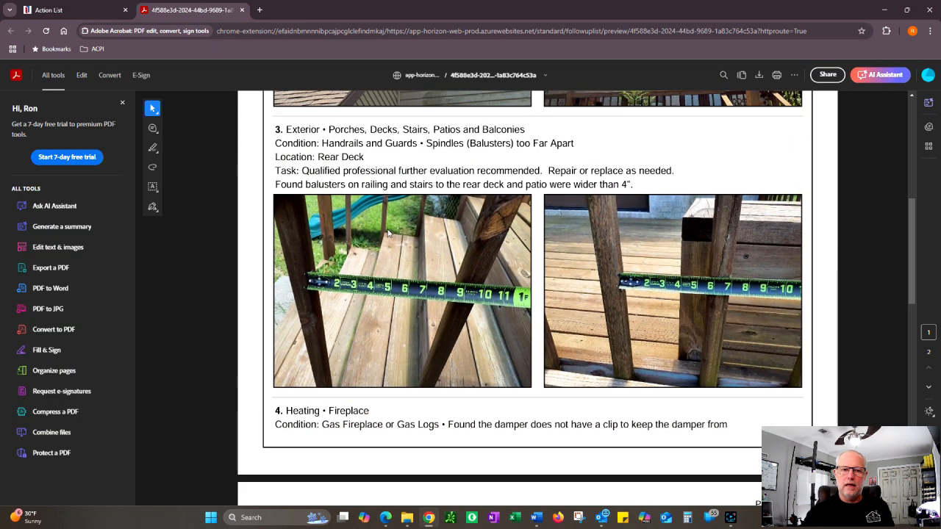
scroll(391, 235, down, 3)
scroll(441, 272, down, 6)
scroll(493, 309, up, 12)
scroll(493, 310, up, 11)
scroll(662, 243, up, 3)
scroll(742, 209, down, 3)
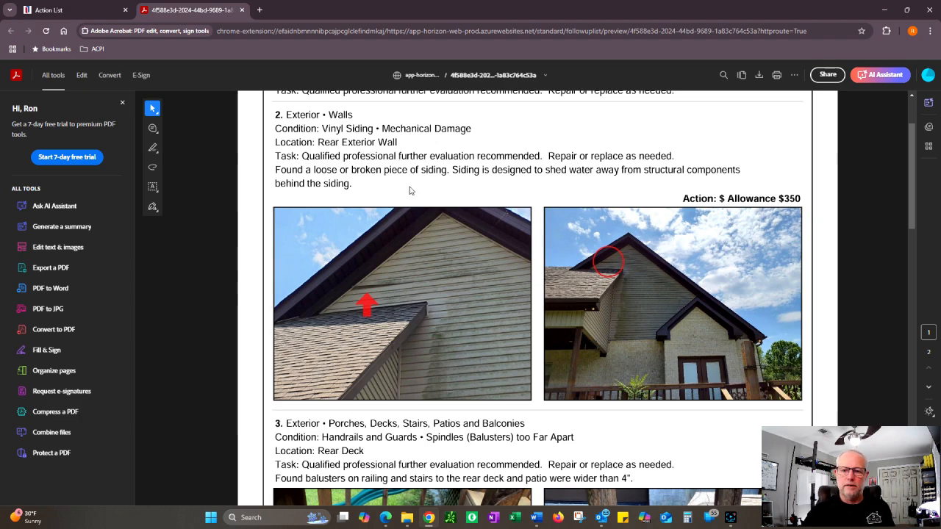
scroll(410, 190, down, 8)
scroll(444, 178, up, 5)
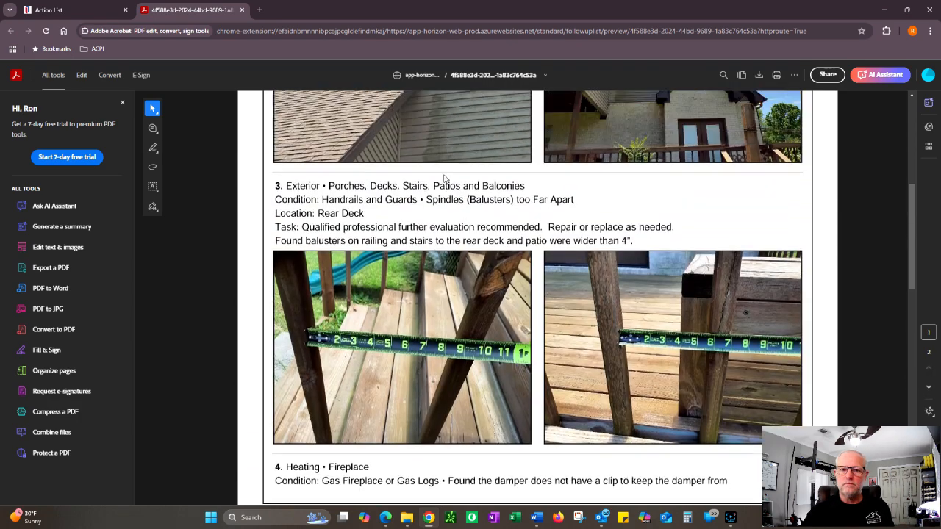
scroll(445, 178, up, 5)
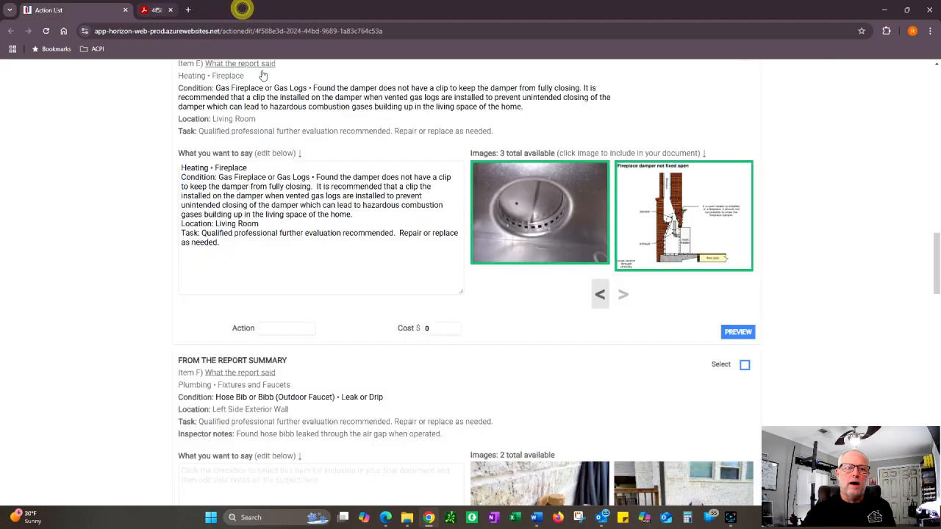
click(242, 10)
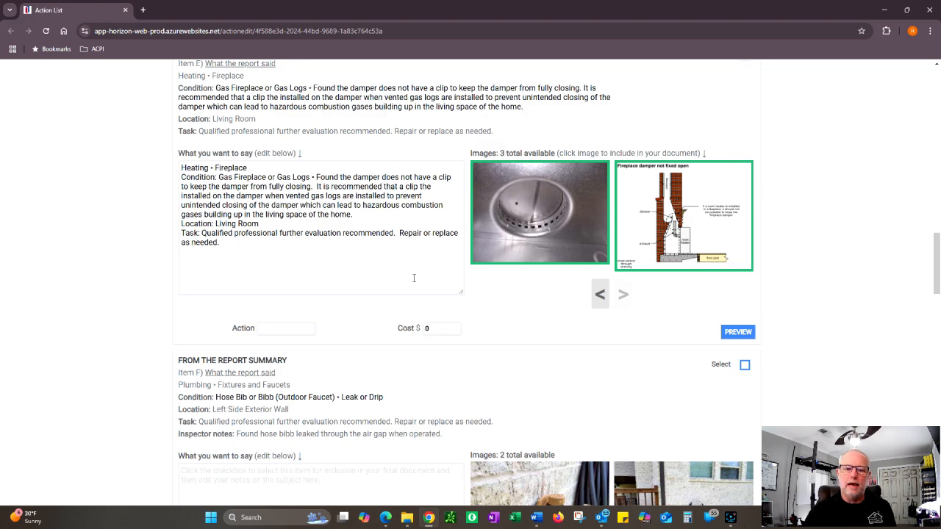
Start publishing the agent list as a PDF, cancel at the confirmation, and return to the beginning of the list
scroll(421, 272, down, 15)
scroll(433, 285, down, 5)
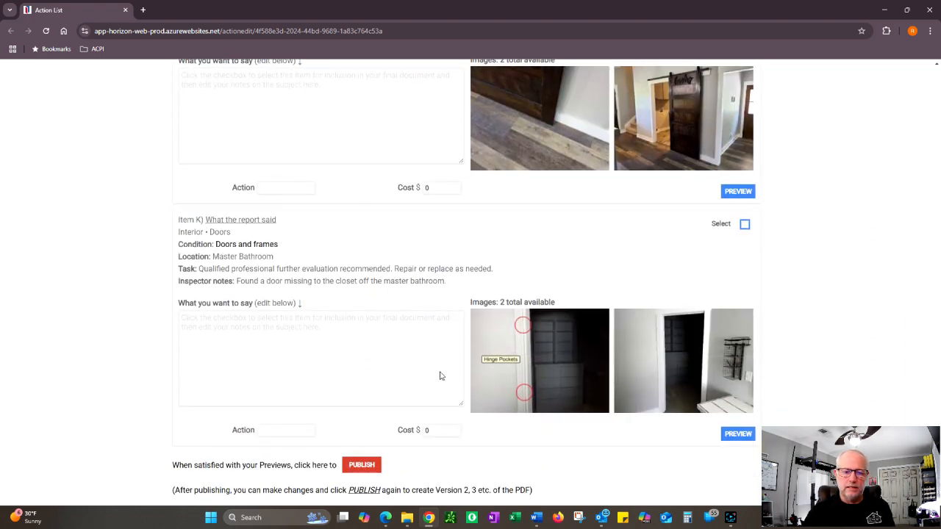
click(360, 465)
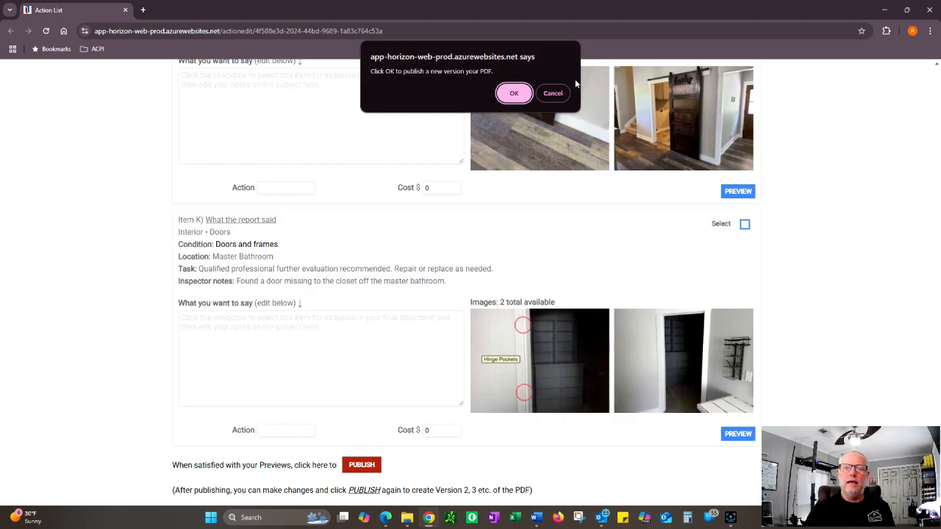
click(556, 92)
scroll(483, 240, up, 20)
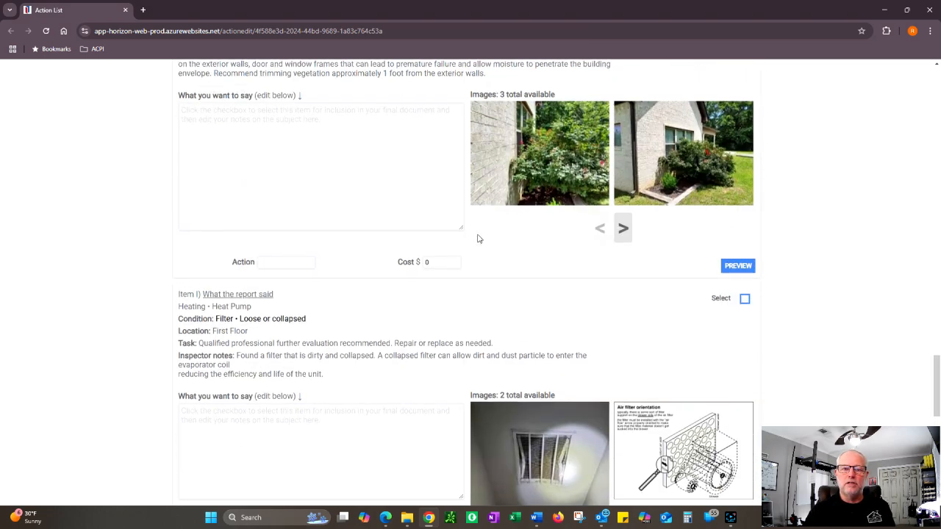
scroll(476, 239, up, 5)
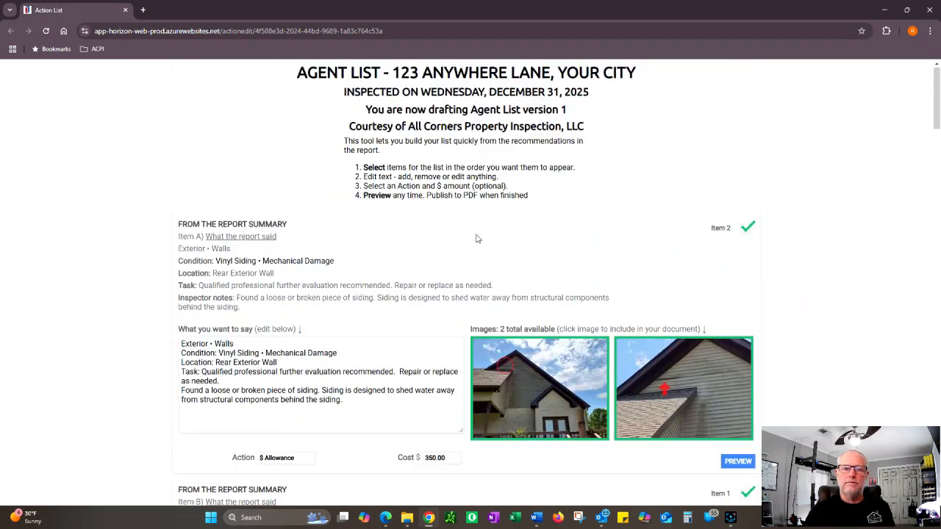